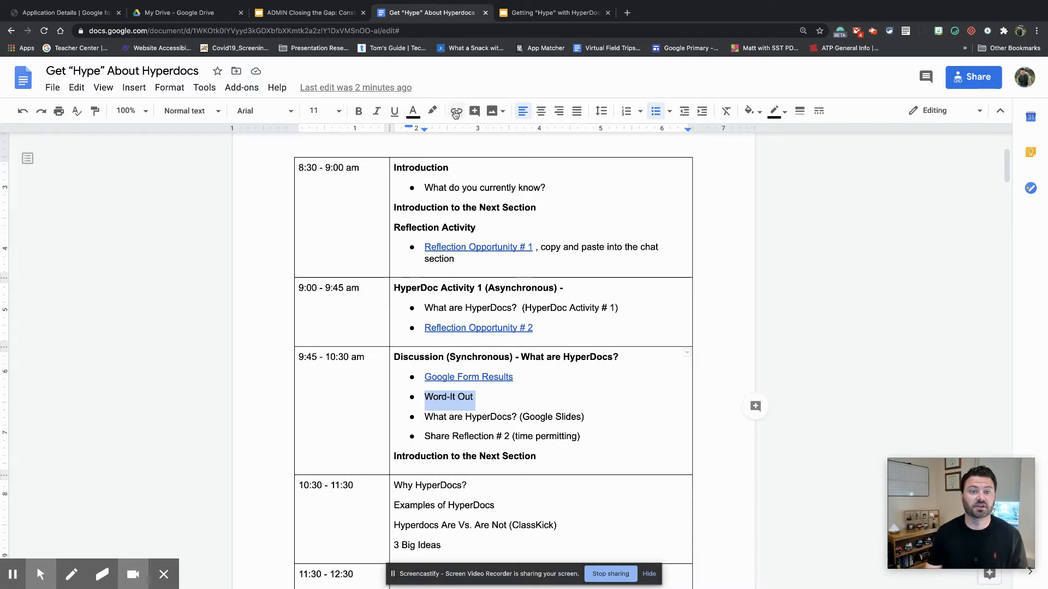
left_click(133, 89)
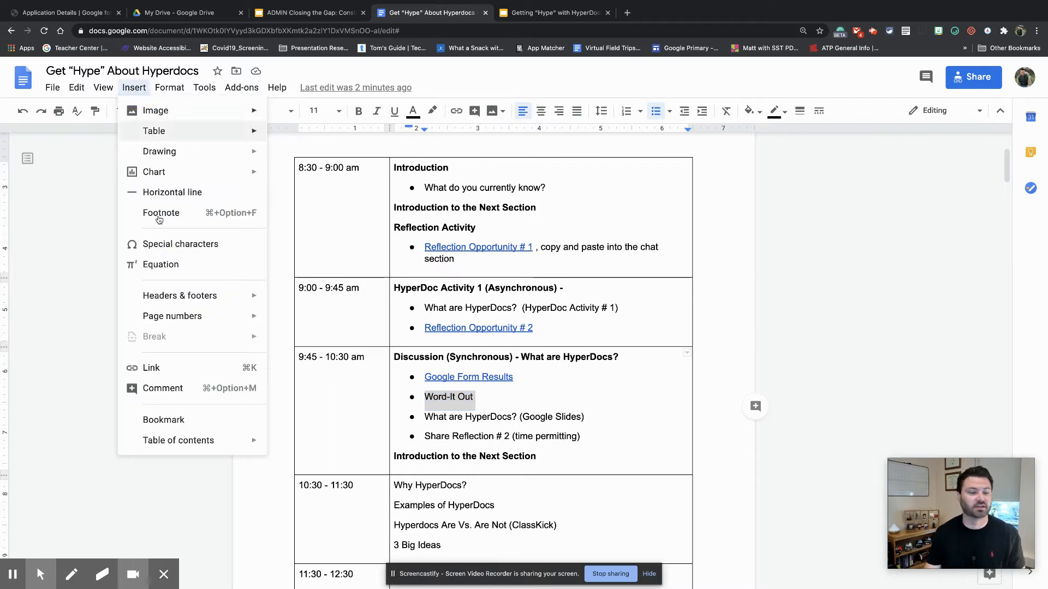
left_click(182, 373)
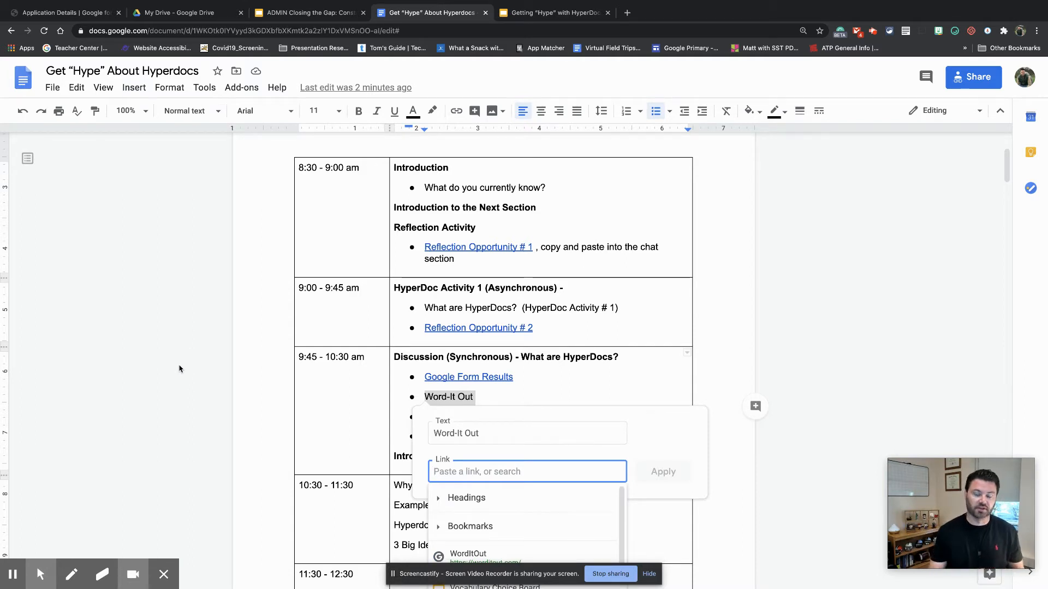
scroll(469, 464, "down", 2)
scroll(468, 430, "down", 1)
type("wo")
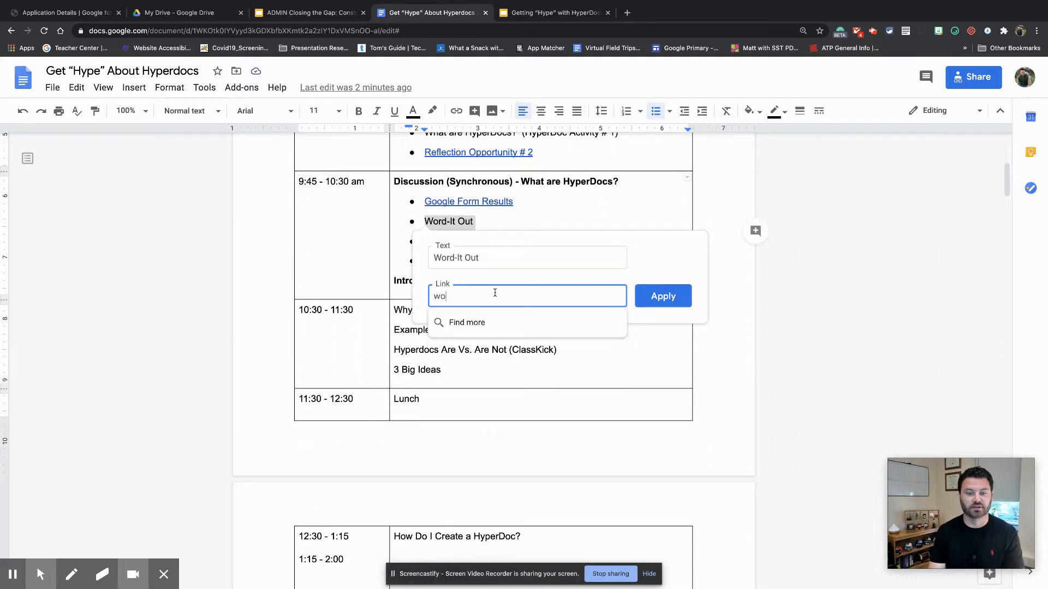
type("rd it out")
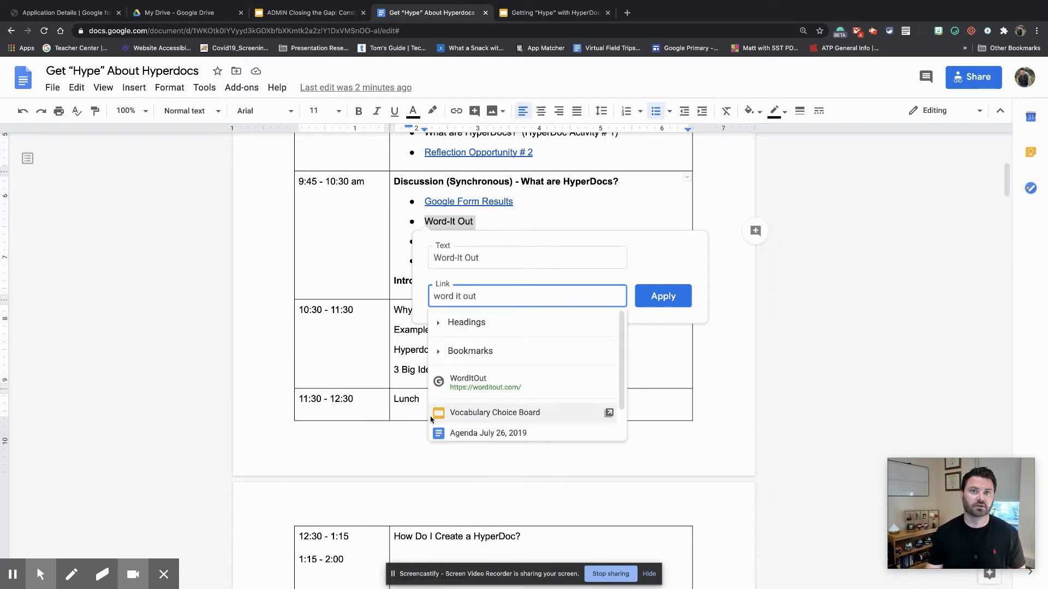
left_click(565, 388)
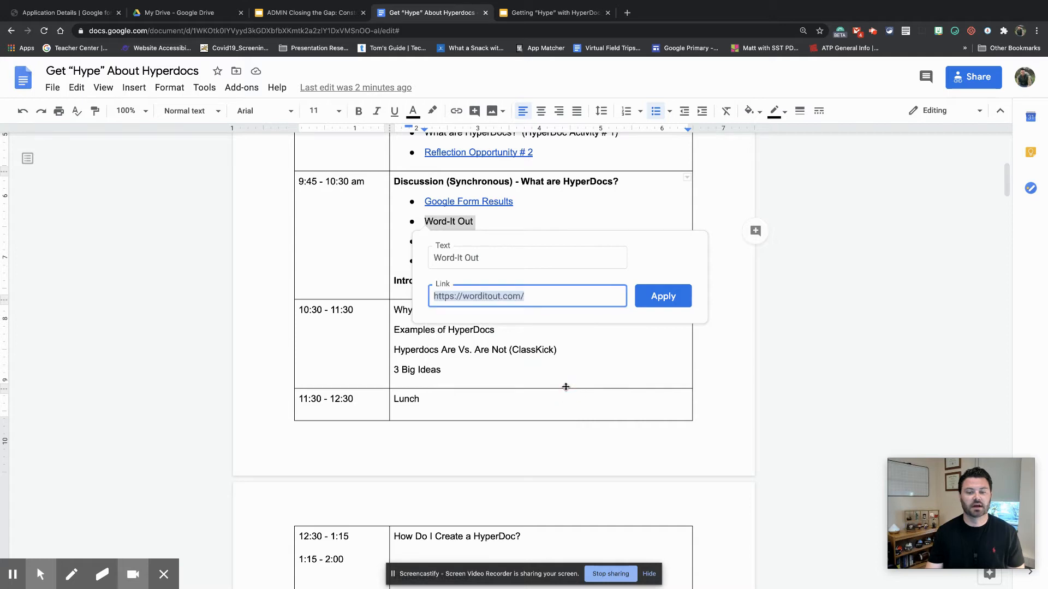
left_click(663, 296)
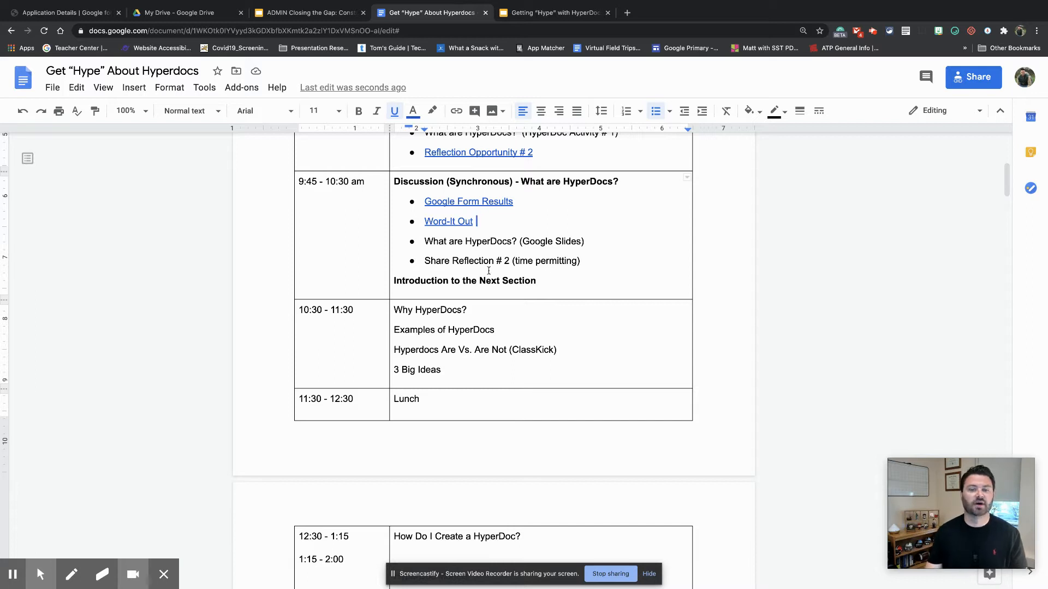
- Apply the Heading 1 style to the title "HyperDoc Activity # 1: What are HyperDocs?" above the Explore table
scroll(448, 241, "up", 3)
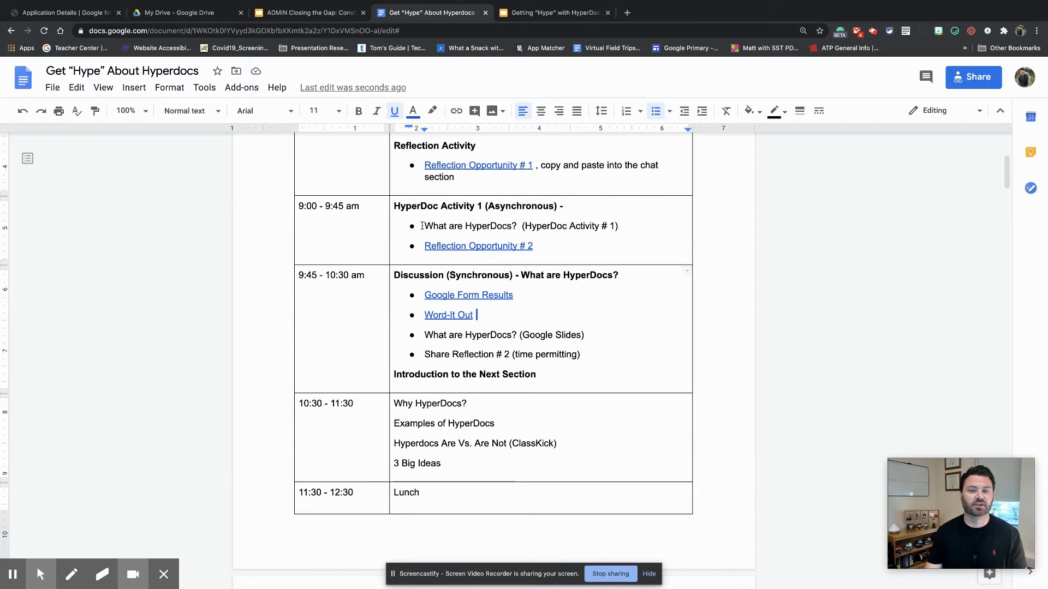
left_click_drag(425, 226, 624, 226)
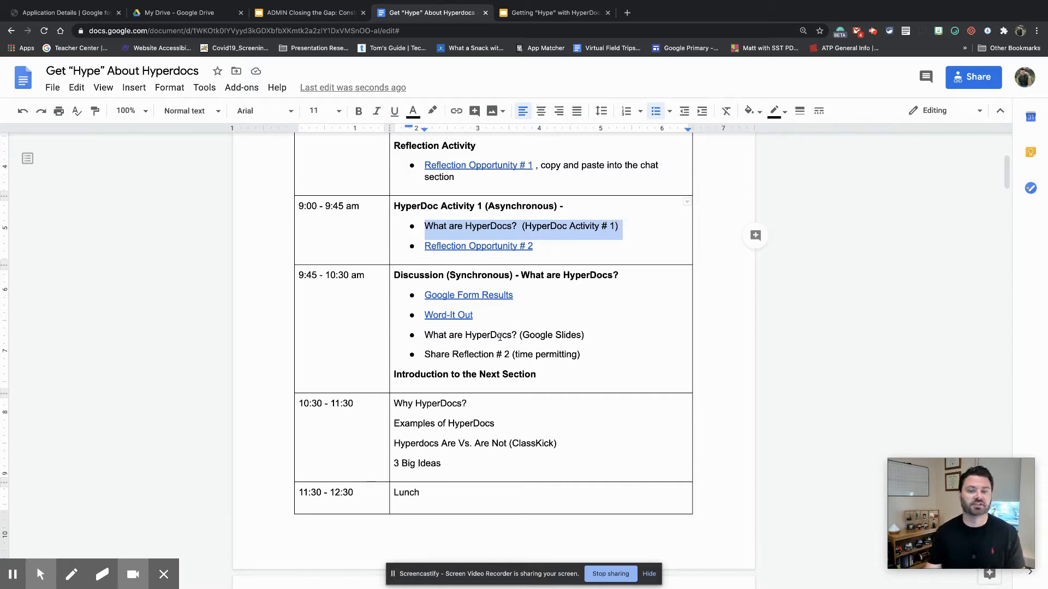
scroll(500, 337, "down", 20)
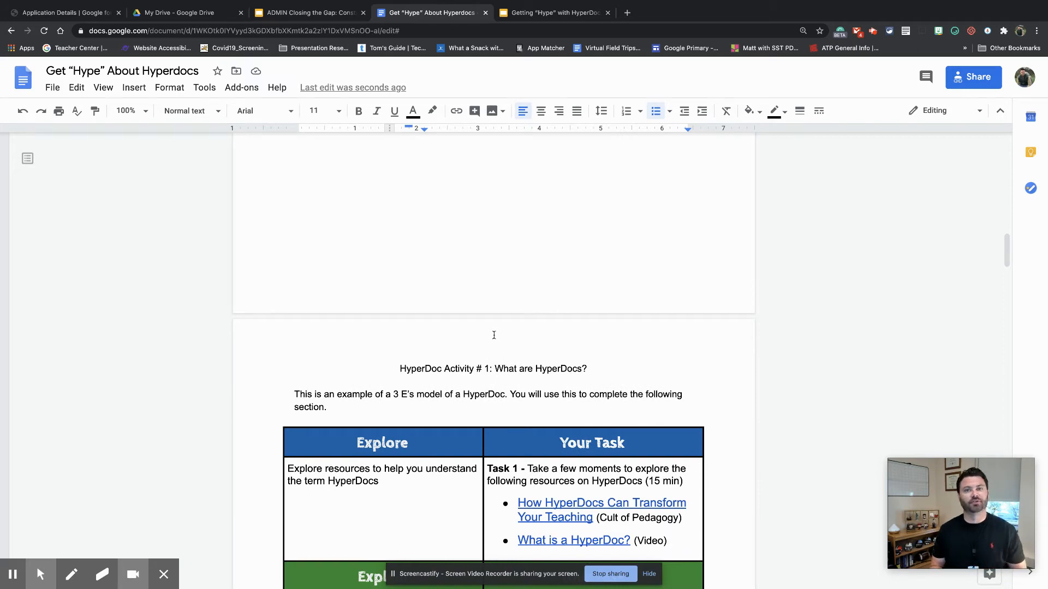
triple_click(413, 370)
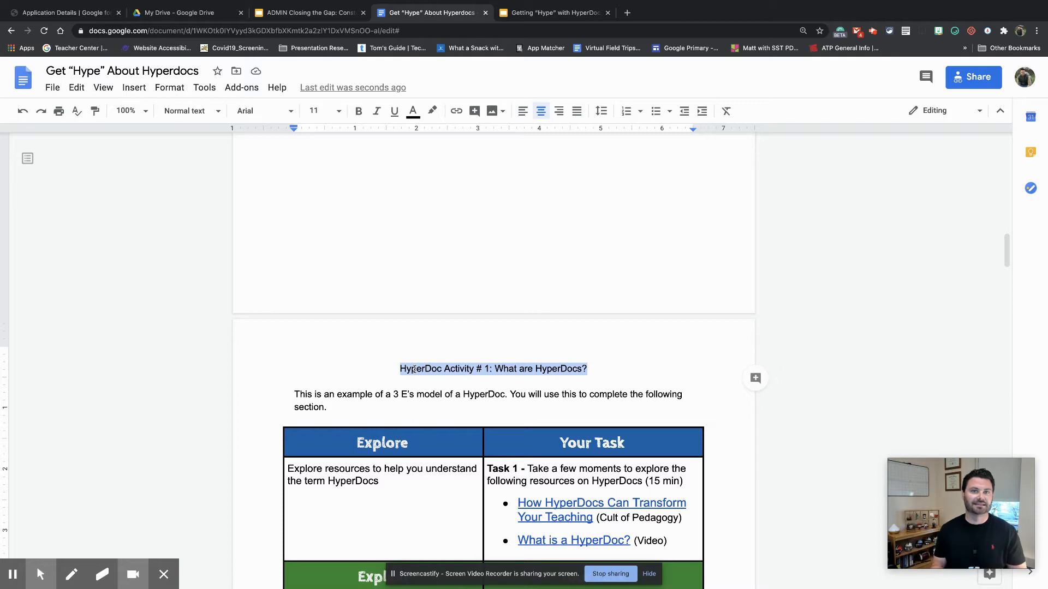
left_click(185, 116)
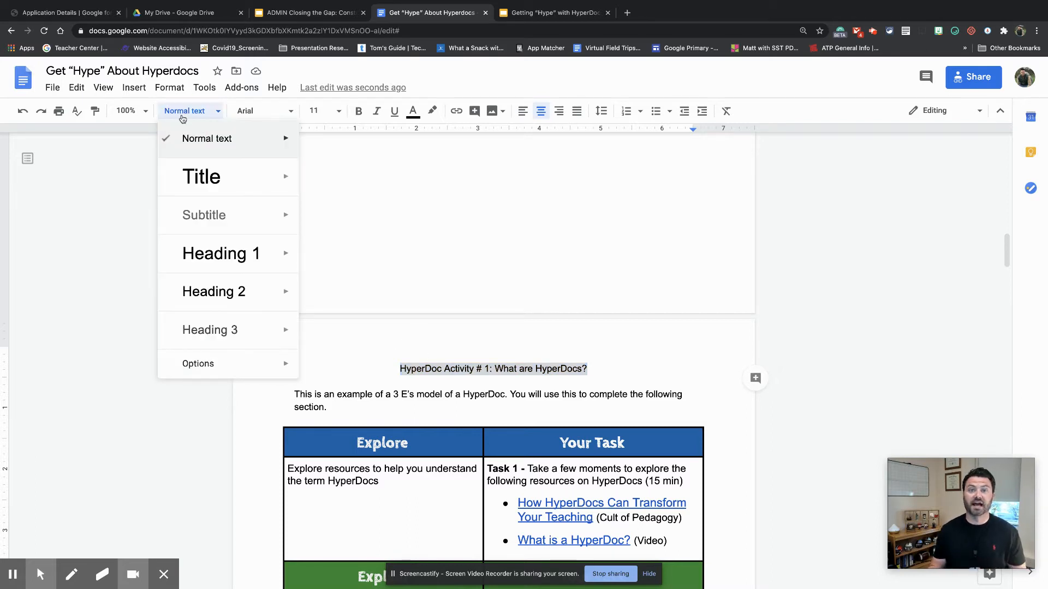
left_click(204, 254)
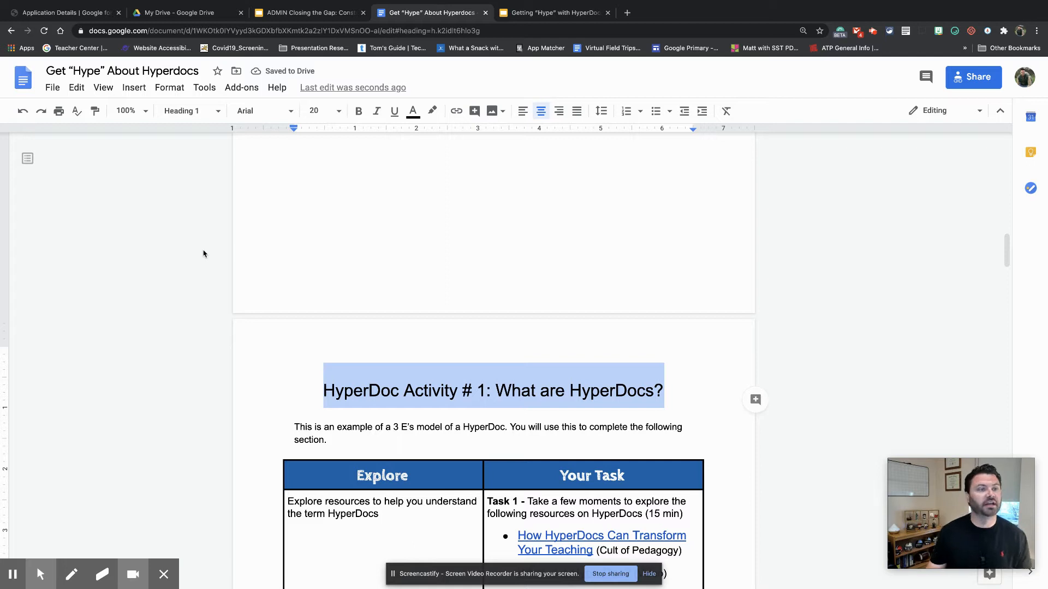
- Show the document outline and link the agenda bullet "What are HyperDocs? (HyperDoc Activity # 1)" to the HyperDoc Activity # 1 heading
left_click(25, 159)
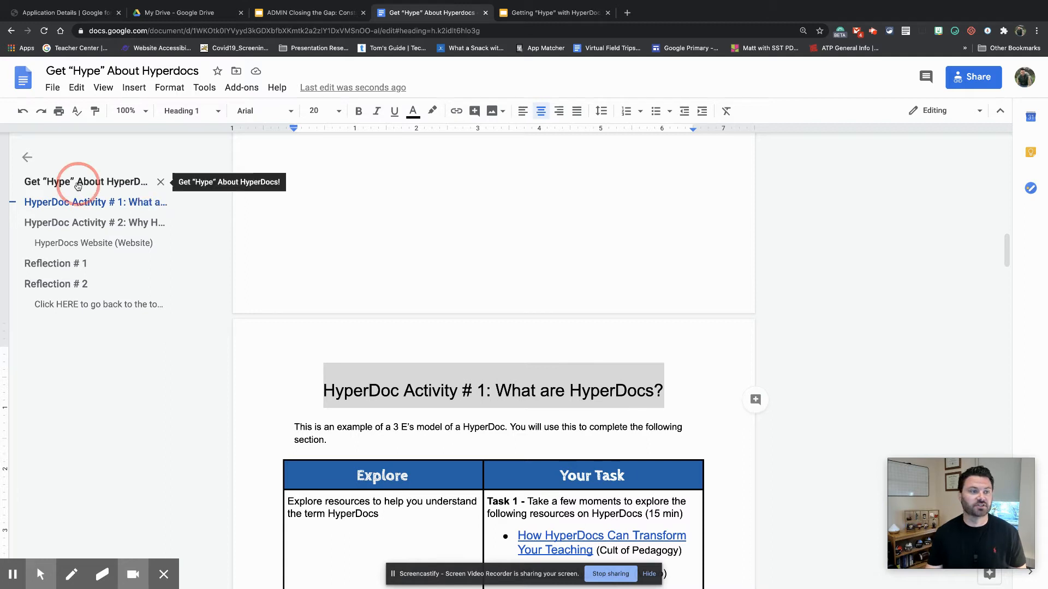
left_click(78, 182)
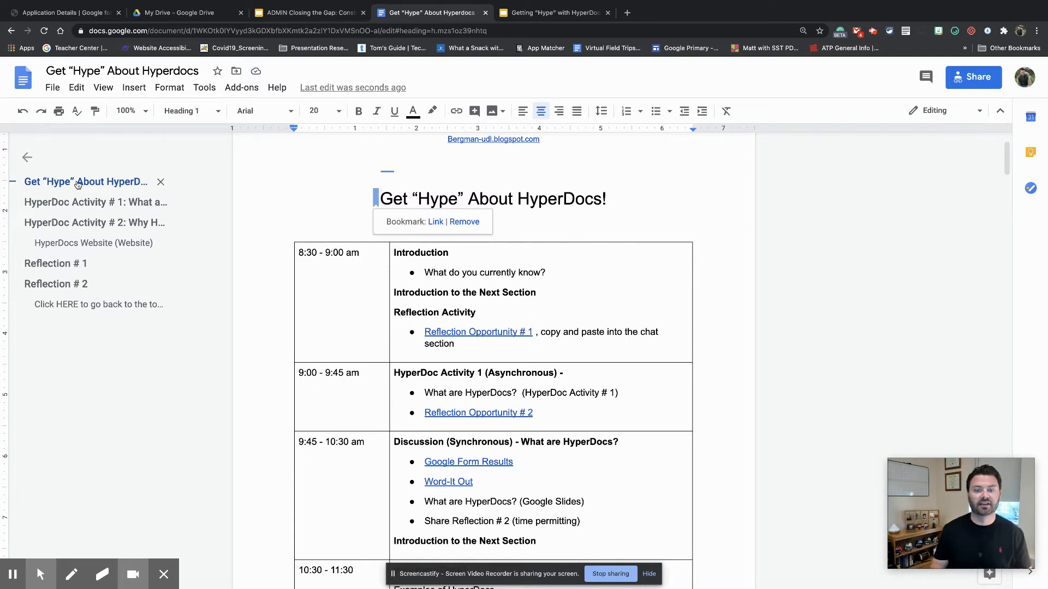
triple_click(439, 395)
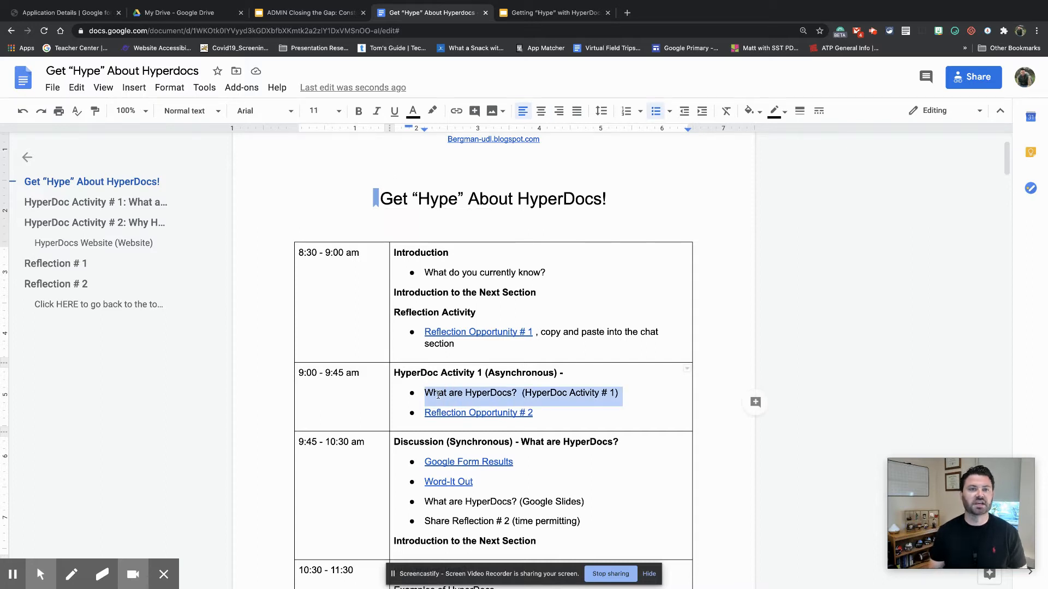
key("ctrl+k")
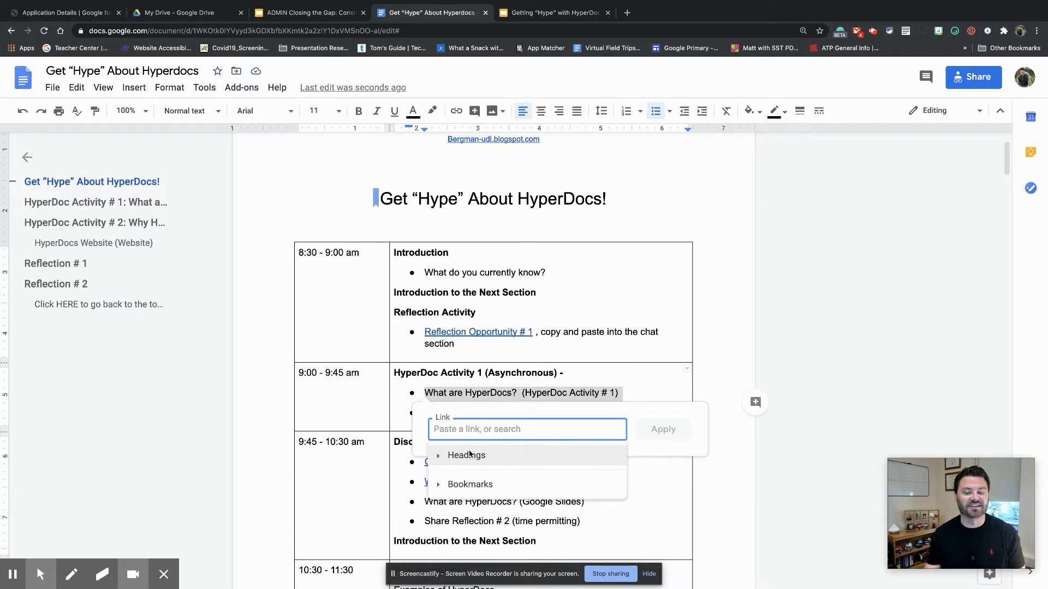
left_click(438, 456)
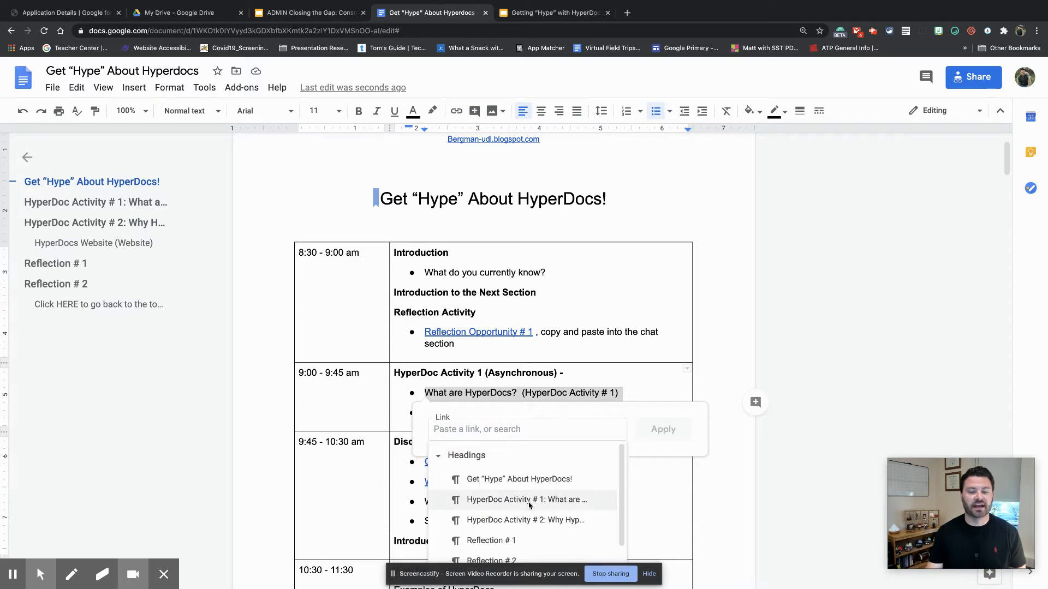
left_click(529, 501)
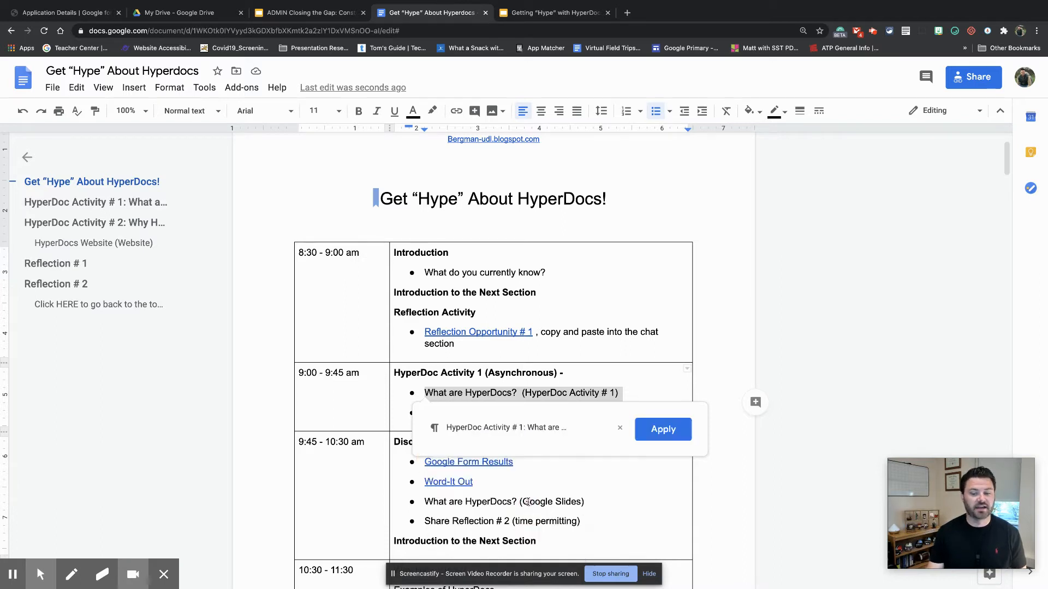
left_click(664, 431)
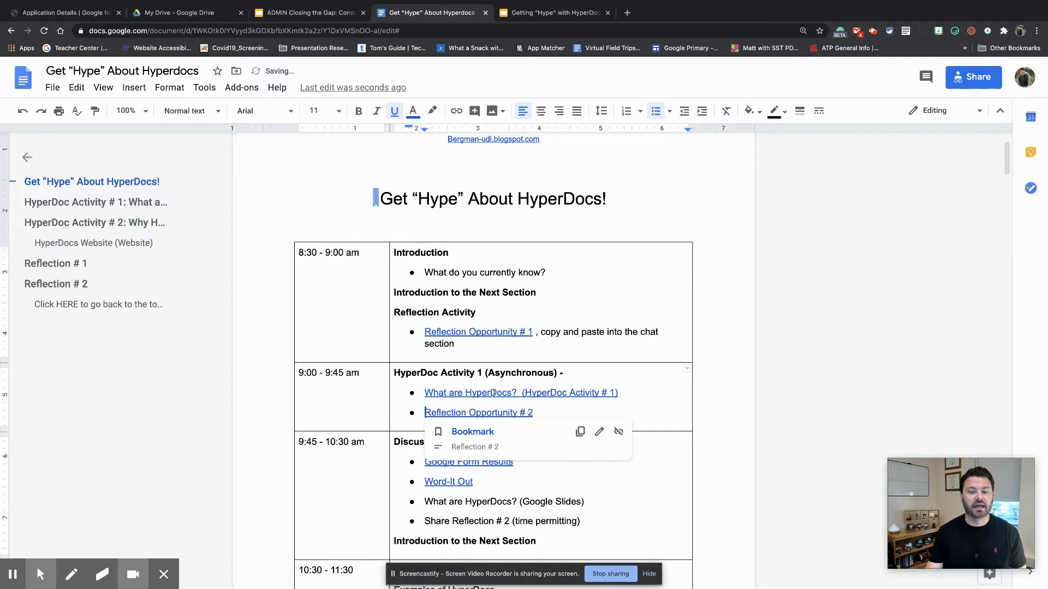
- Follow the link to HyperDoc Activity # 1 and add a bookmark at "Explain what a Hyperdoc is" in the Explain section
left_click(496, 412)
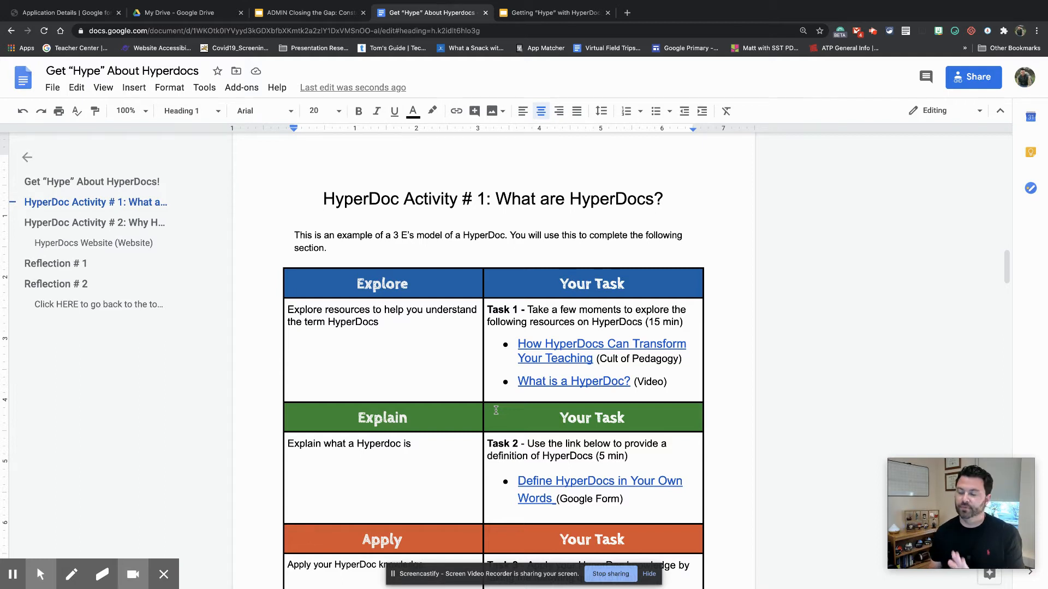
left_click_drag(423, 444, 285, 443)
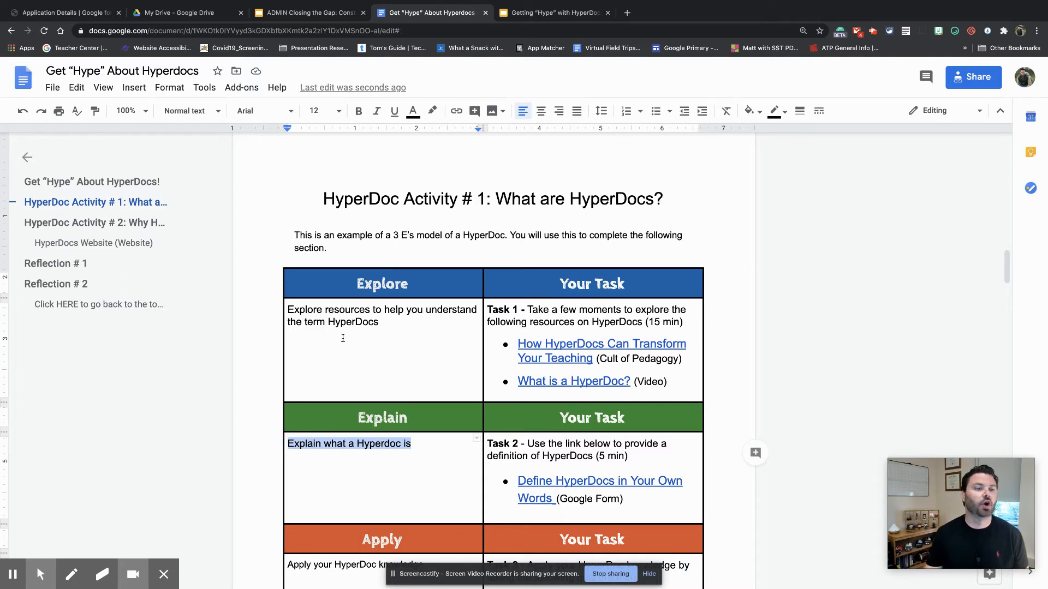
left_click(132, 92)
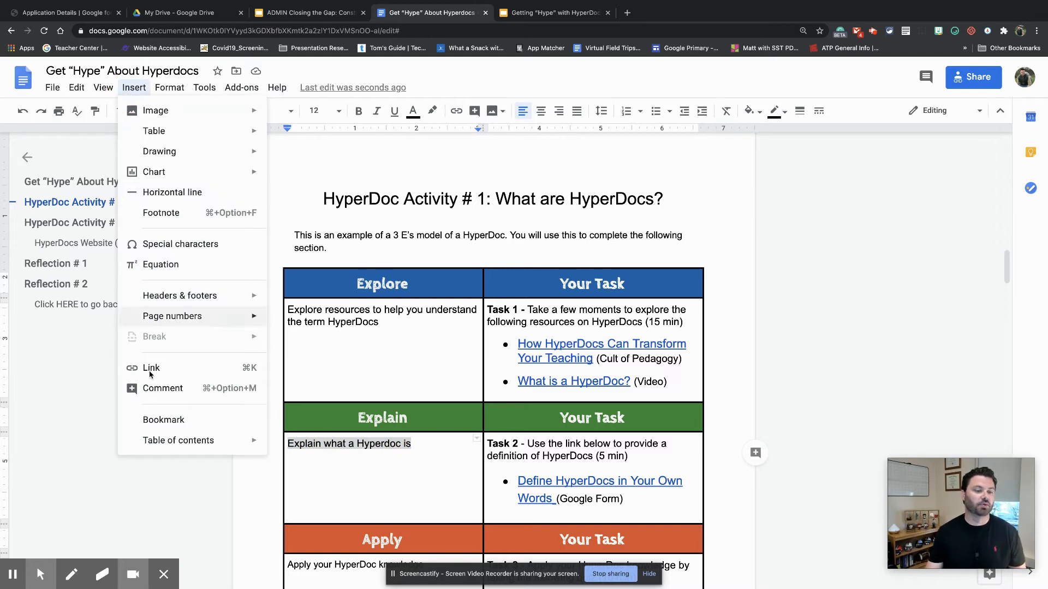
left_click(164, 420)
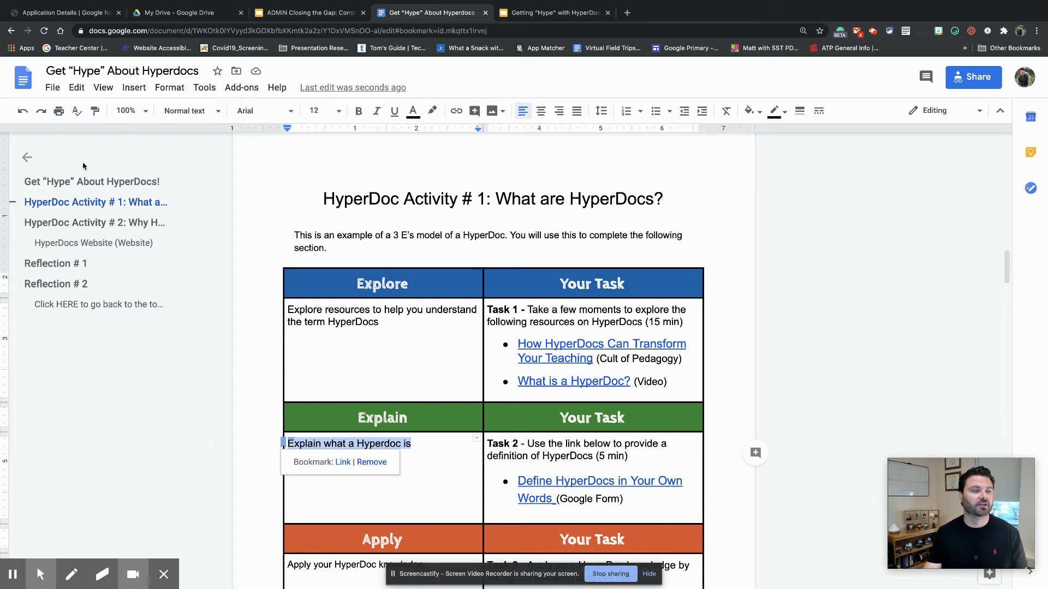
- Add the bullet "Explain what a HyperDoc is" below "What are HyperDocs? (HyperDoc Activity # 1)" in the 9:00 - 9:45 am agenda row
left_click(78, 181)
left_click(623, 395)
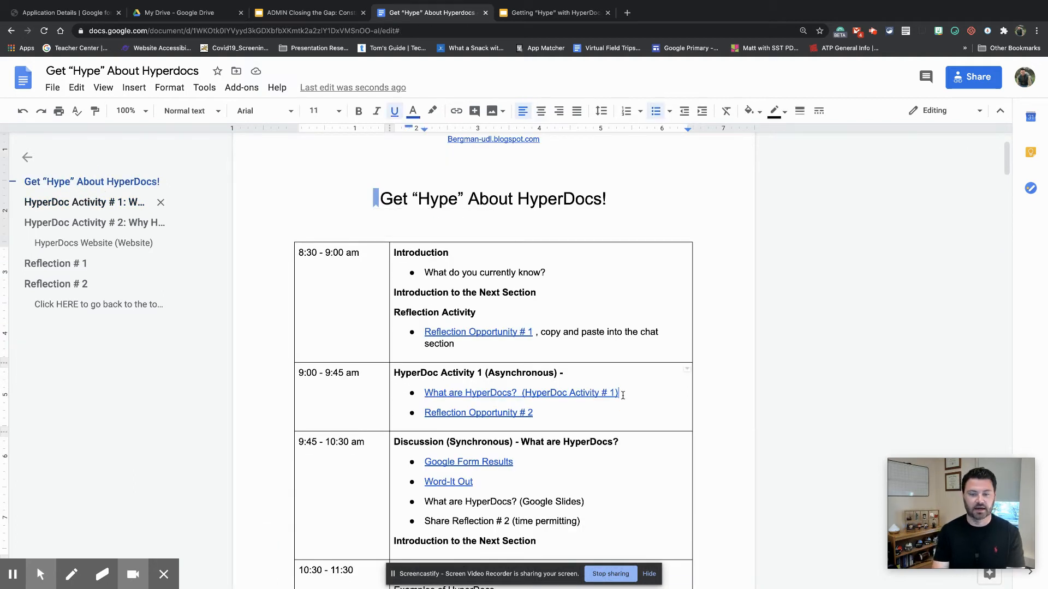
key("Return")
type("Explain what a HyperDoc is")
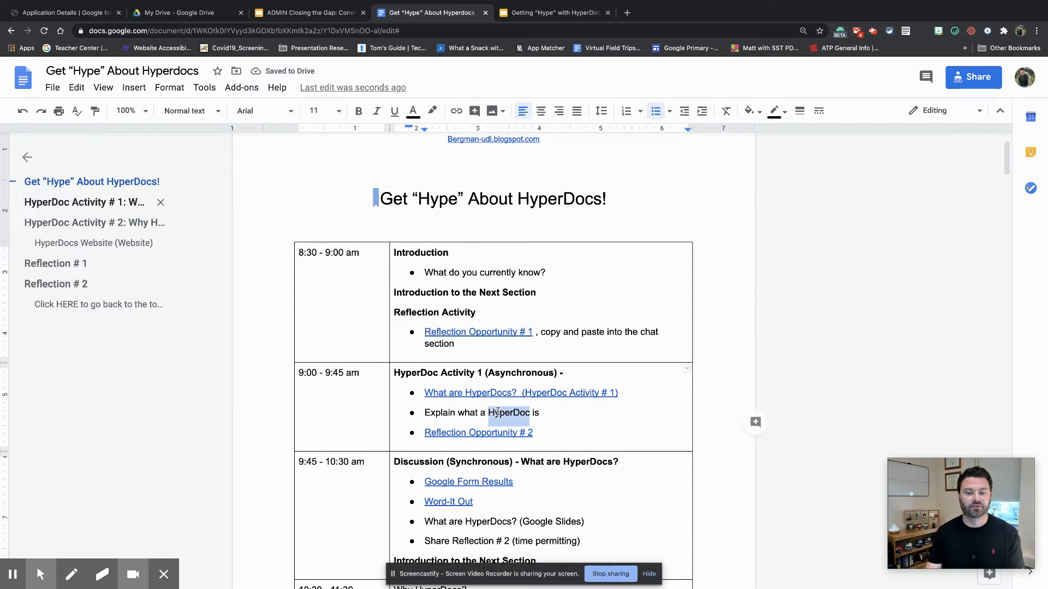
- Link the "Explain what a HyperDoc is" bullet to the "Explain what a Hyperdoc is" bookmark and follow the link to test it
triple_click(498, 412)
key("ctrl+k")
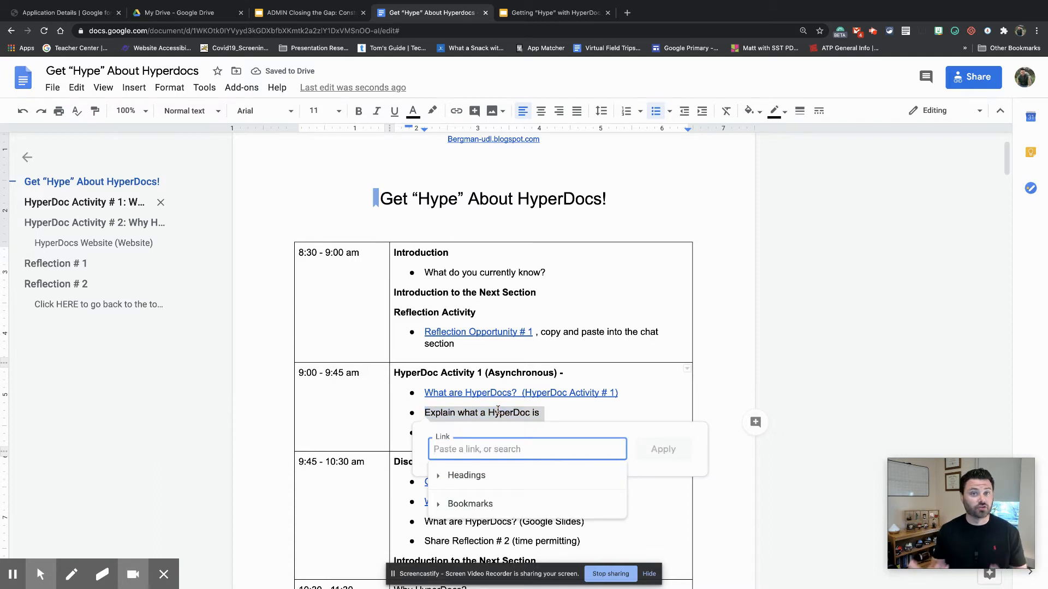
left_click(464, 507)
scroll(464, 508, "down", 1)
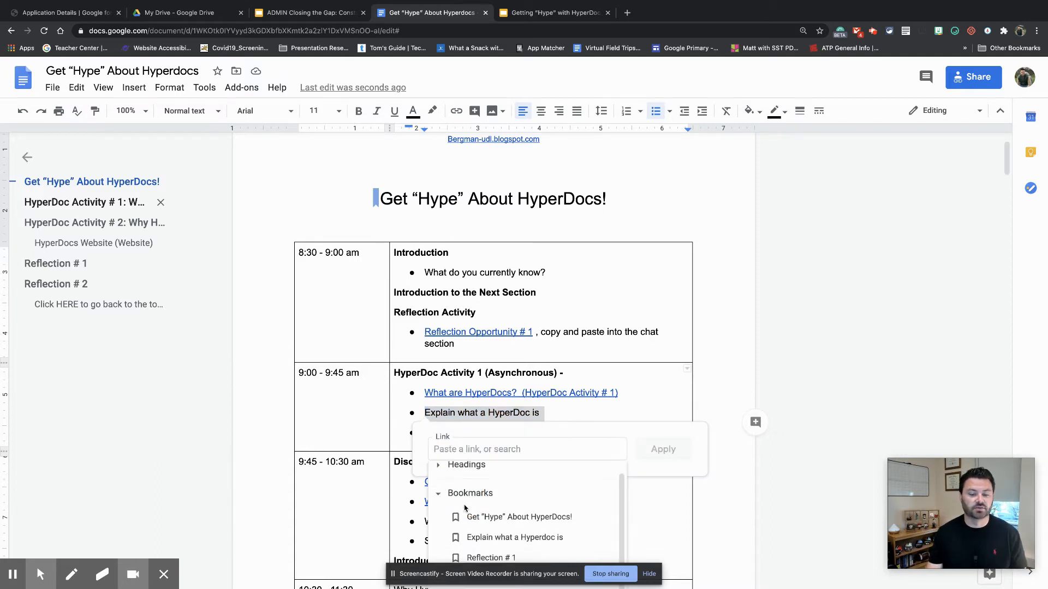
left_click(507, 538)
left_click(662, 449)
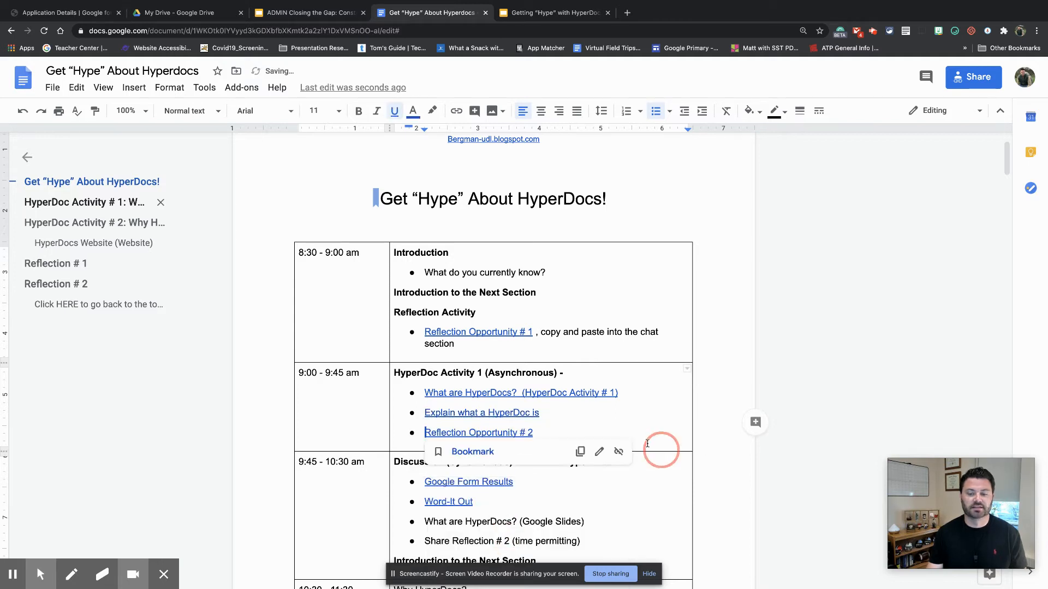
left_click(463, 431)
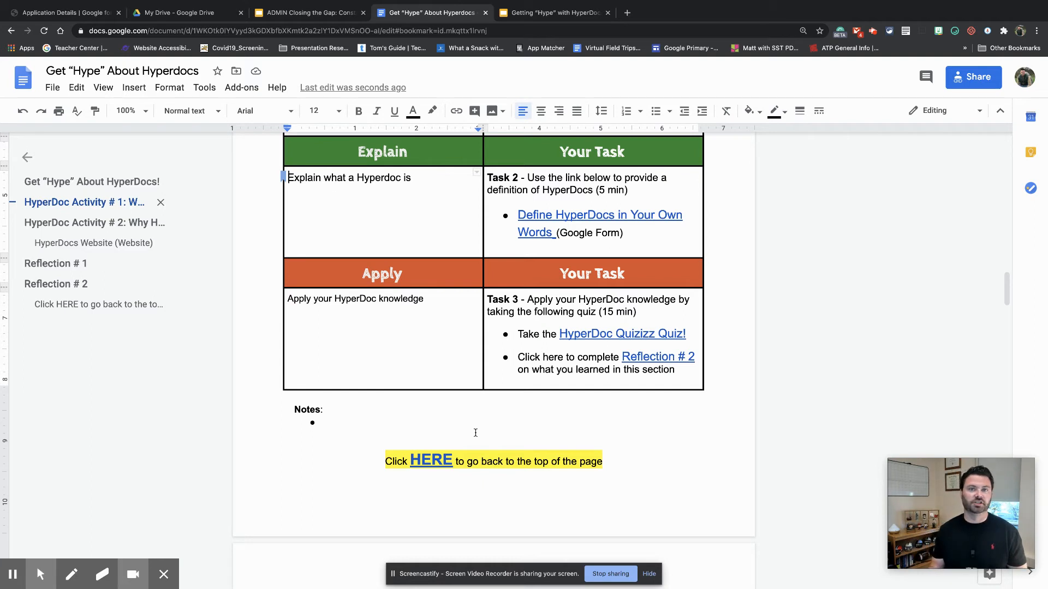
- Switch to the "Getting “Hype” with HyperDocs" presentation in Google Slides and copy its sharing link
left_click(49, 182)
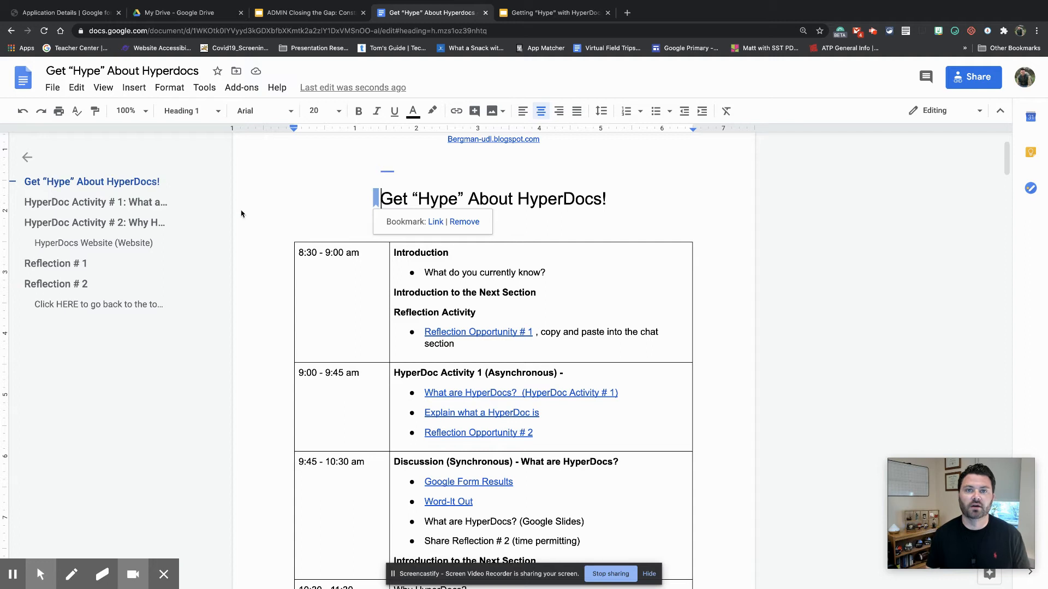
scroll(542, 387, "down", 3)
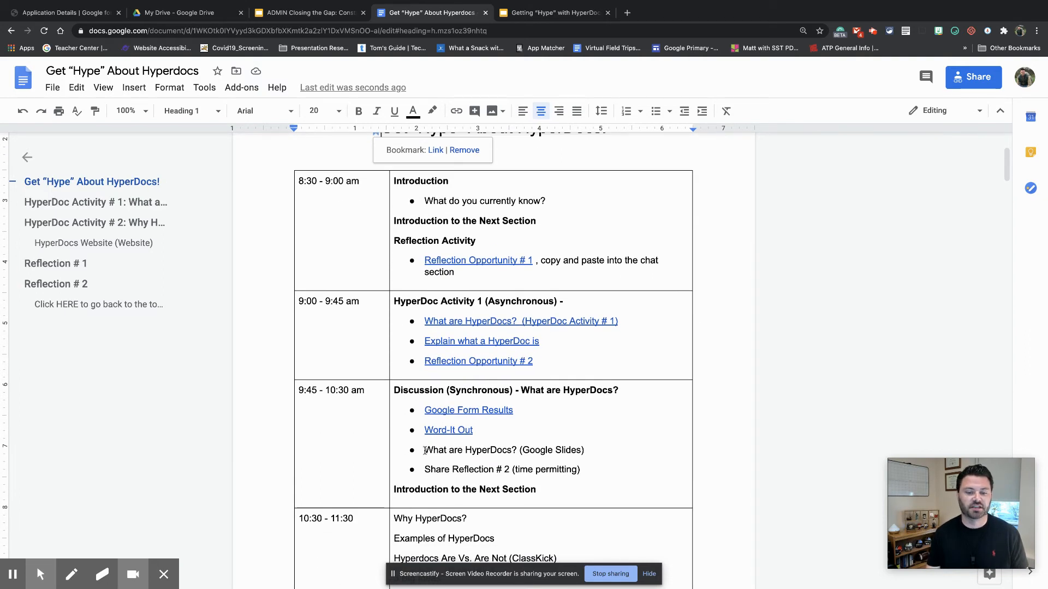
left_click(533, 12)
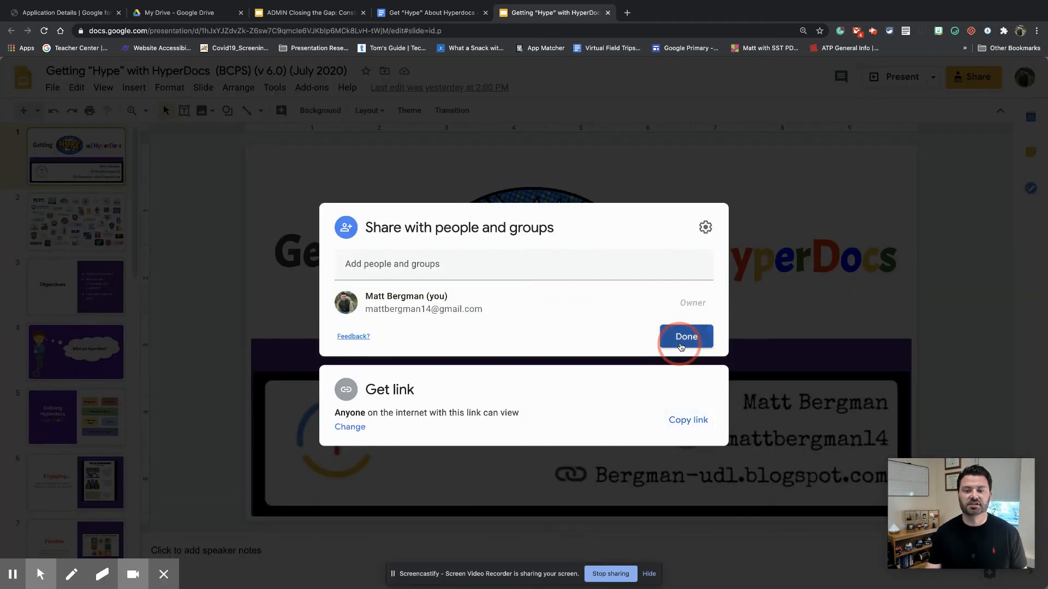
left_click(682, 344)
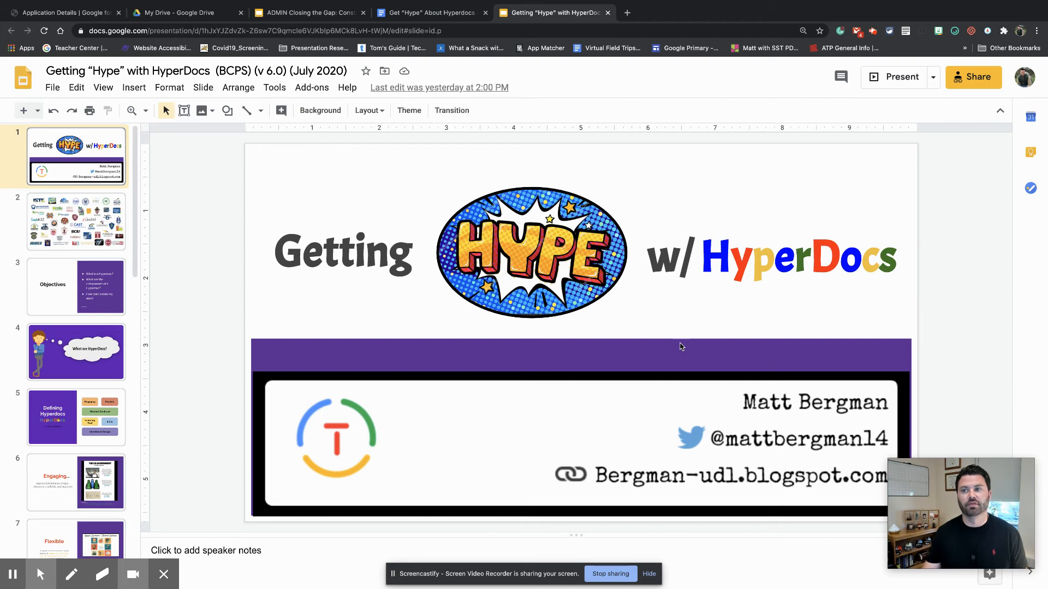
left_click(973, 77)
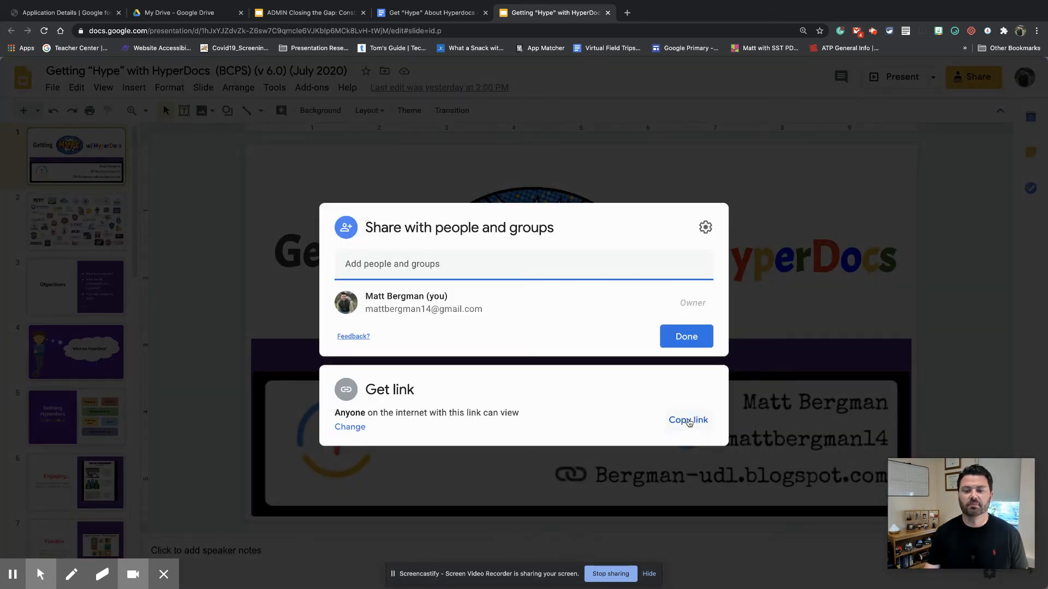
left_click(691, 422)
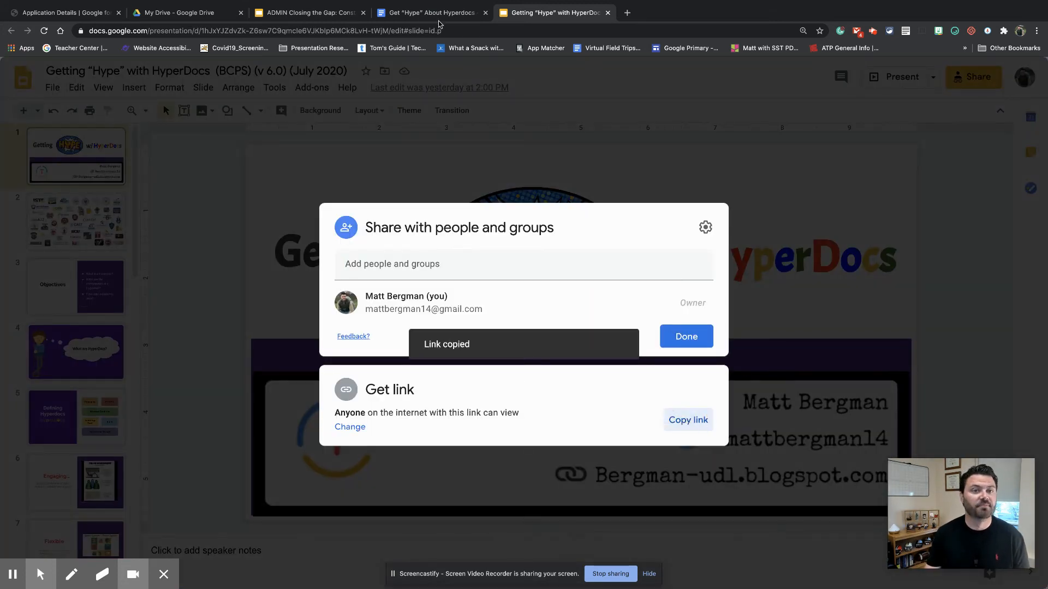
- Return to the "Get “Hype” About Hyperdocs" document and link the "What are HyperDocs? (Google Slides)" bullet to the copied presentation link
left_click(410, 12)
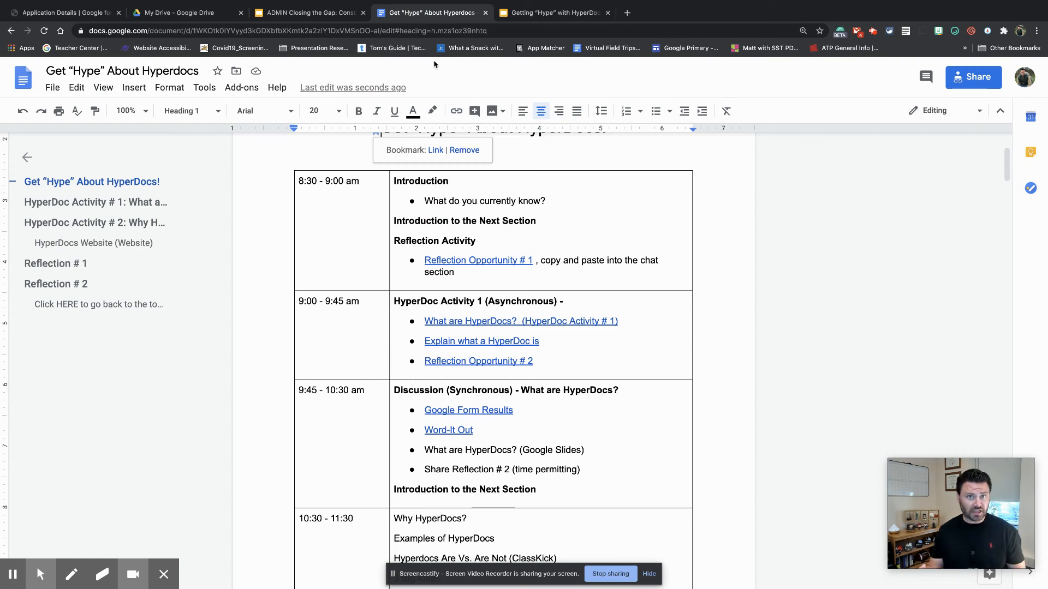
left_click(467, 450)
triple_click(558, 453)
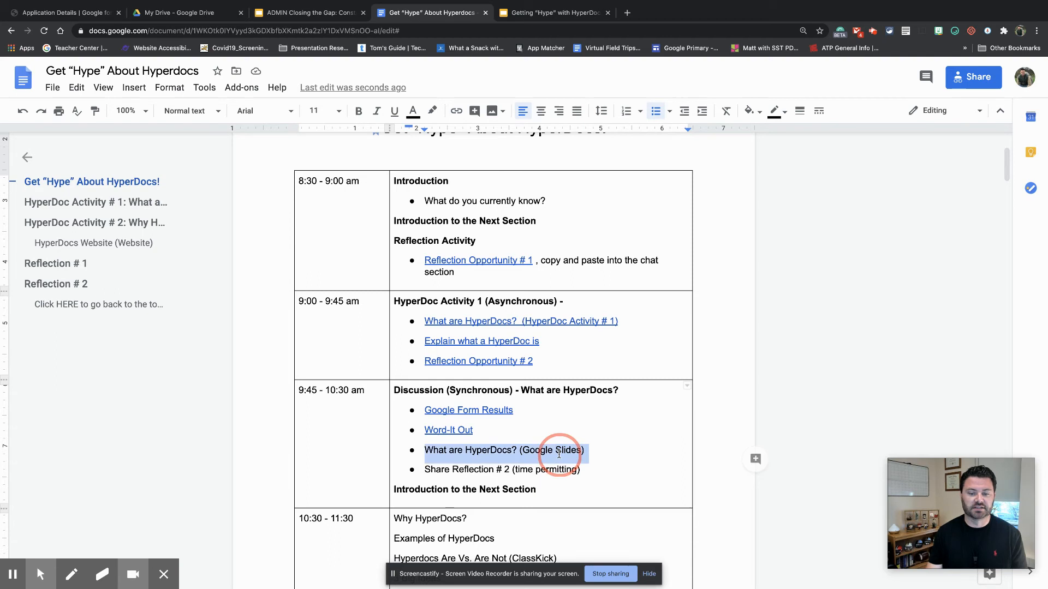
key("super+k")
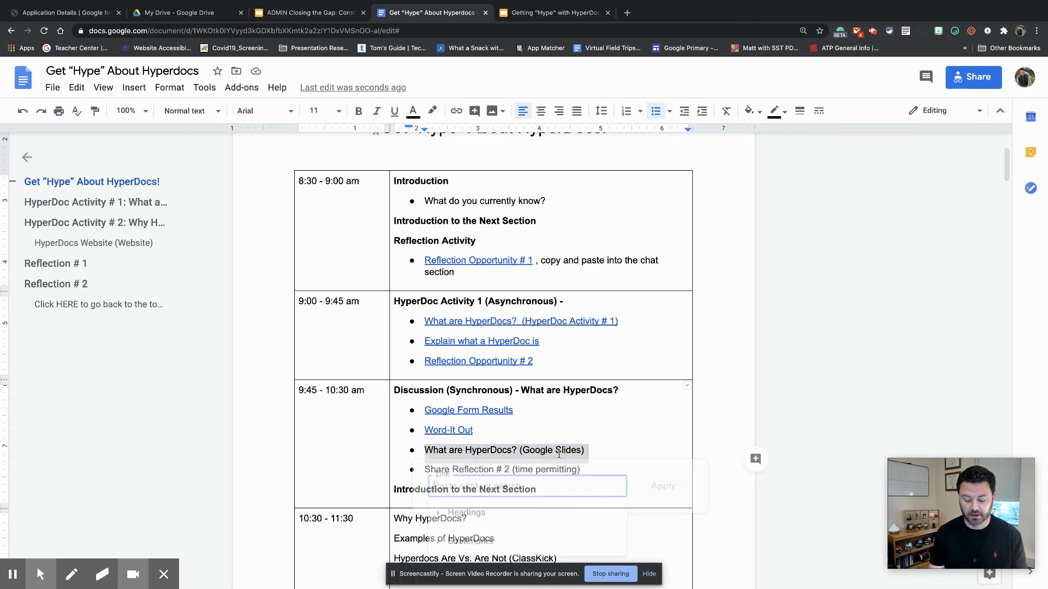
key("super+v")
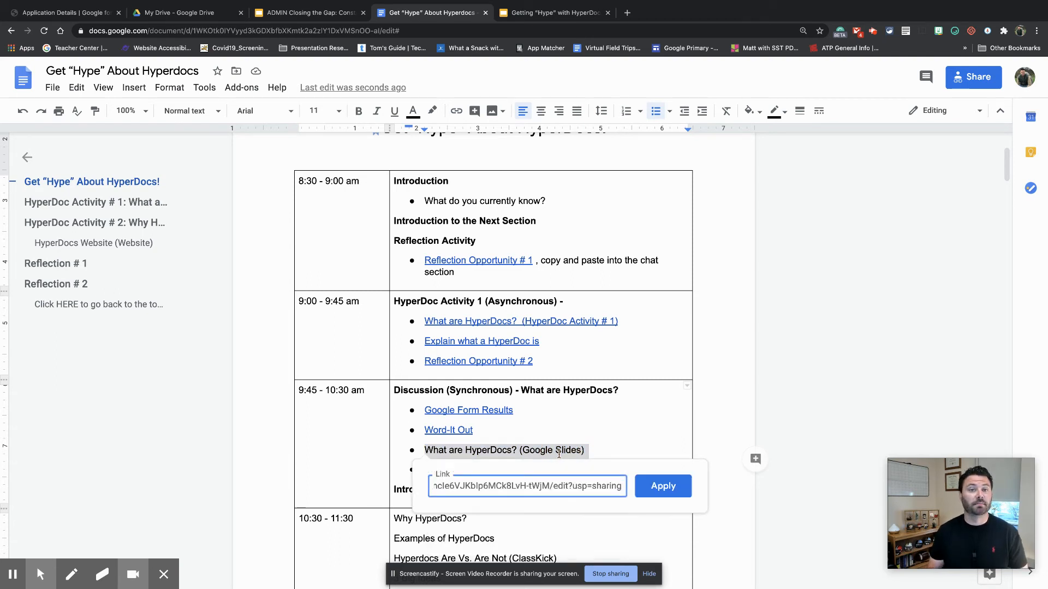
key("Return")
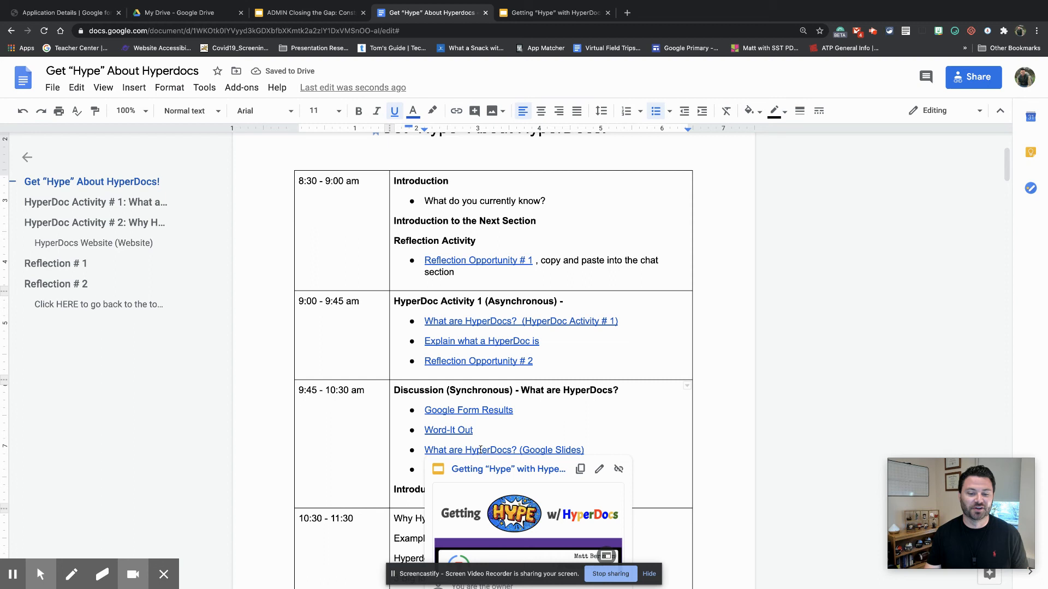
- Open the preview of the presentation linked from "What are HyperDocs? (Google Slides)" and advance to the third slide
scroll(546, 481, "down", 2)
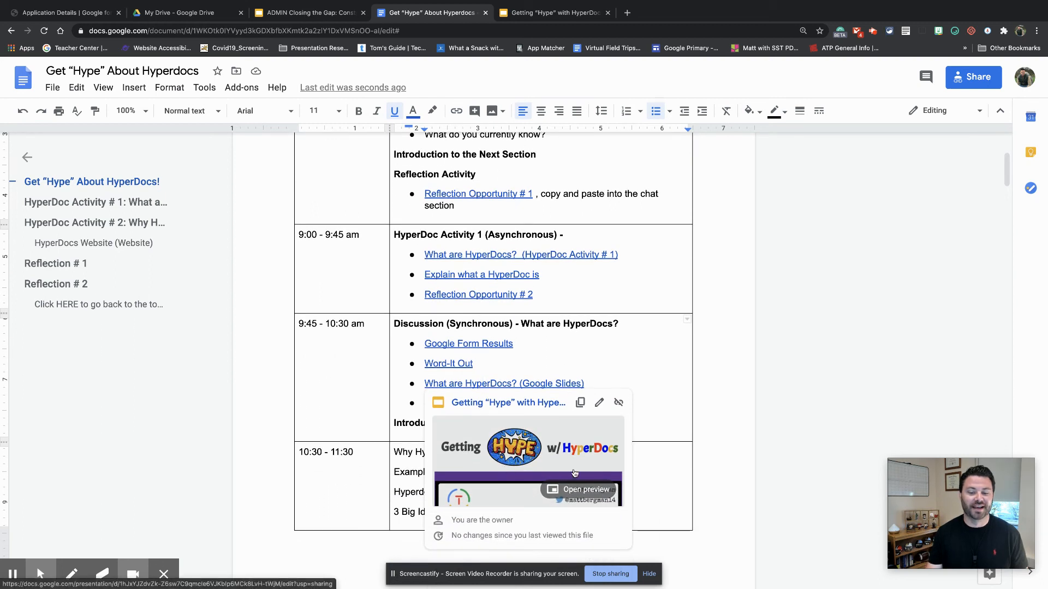
left_click(570, 490)
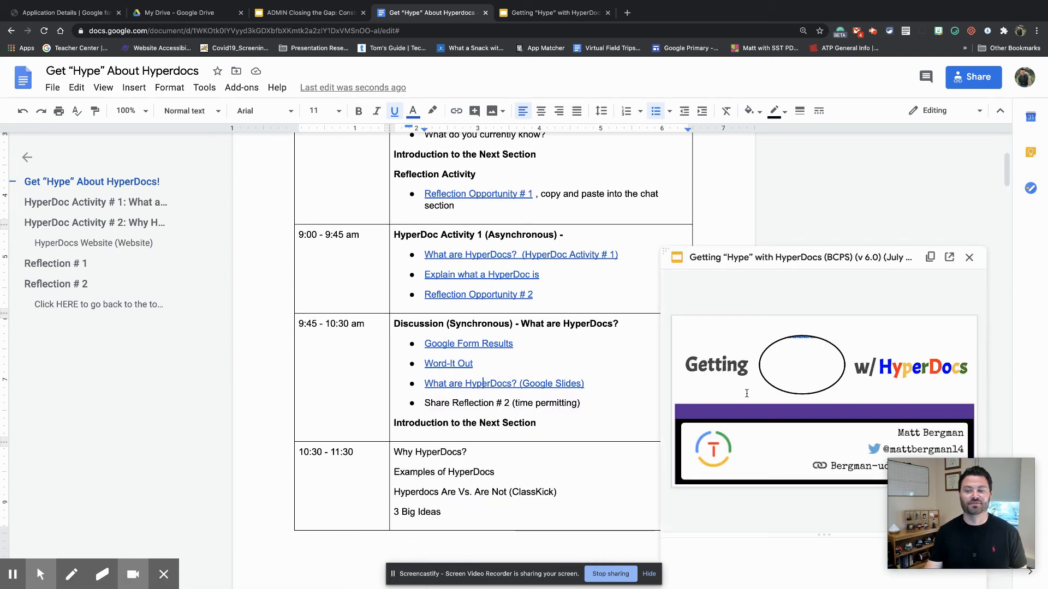
mouse_move(876, 411)
left_click(845, 508)
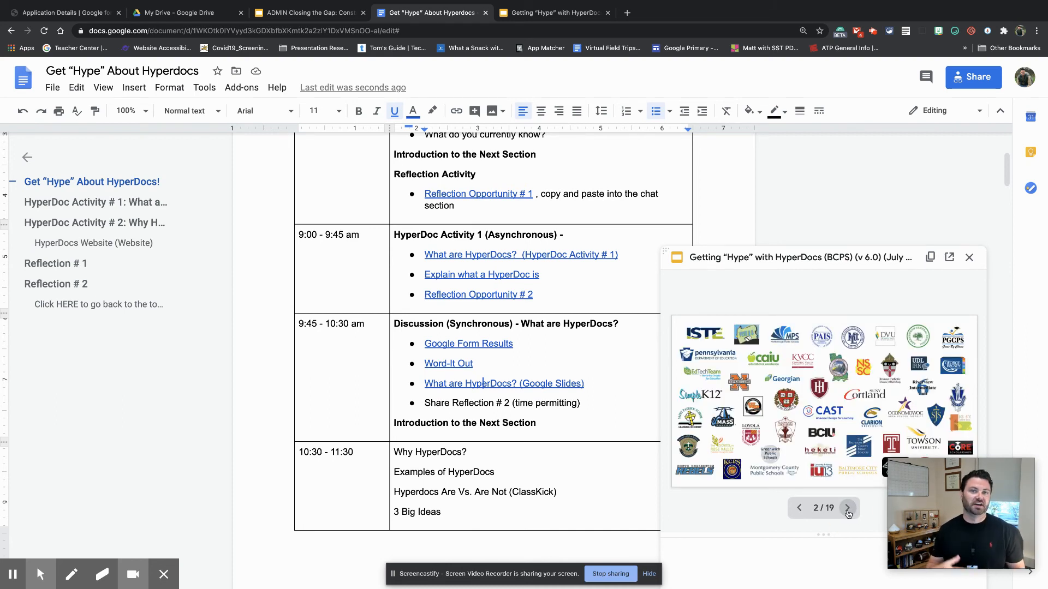
left_click(848, 509)
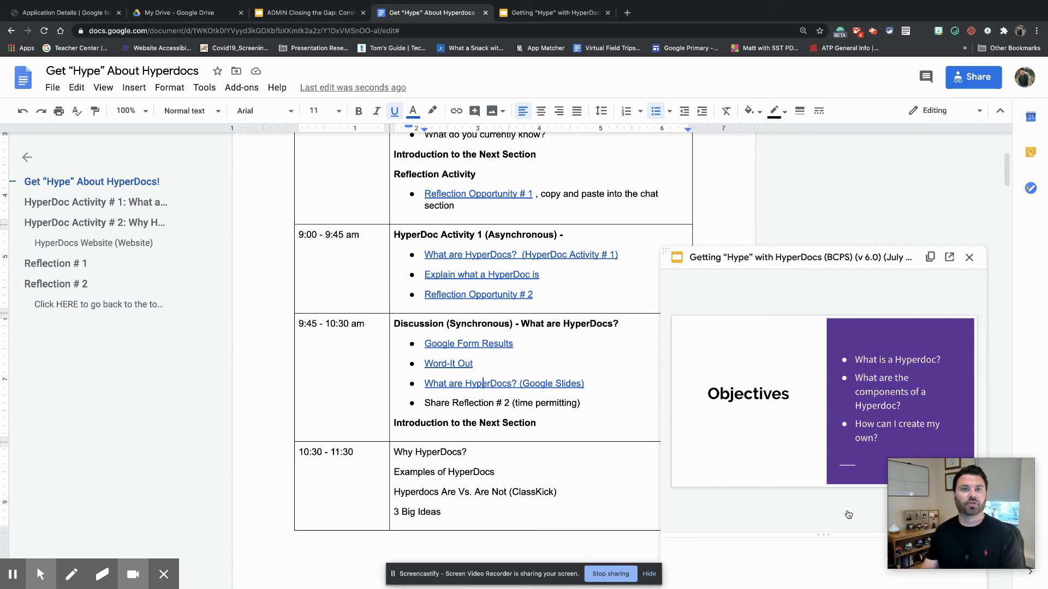
- Copy the document's sharing link and open it in a new incognito window
left_click(973, 77)
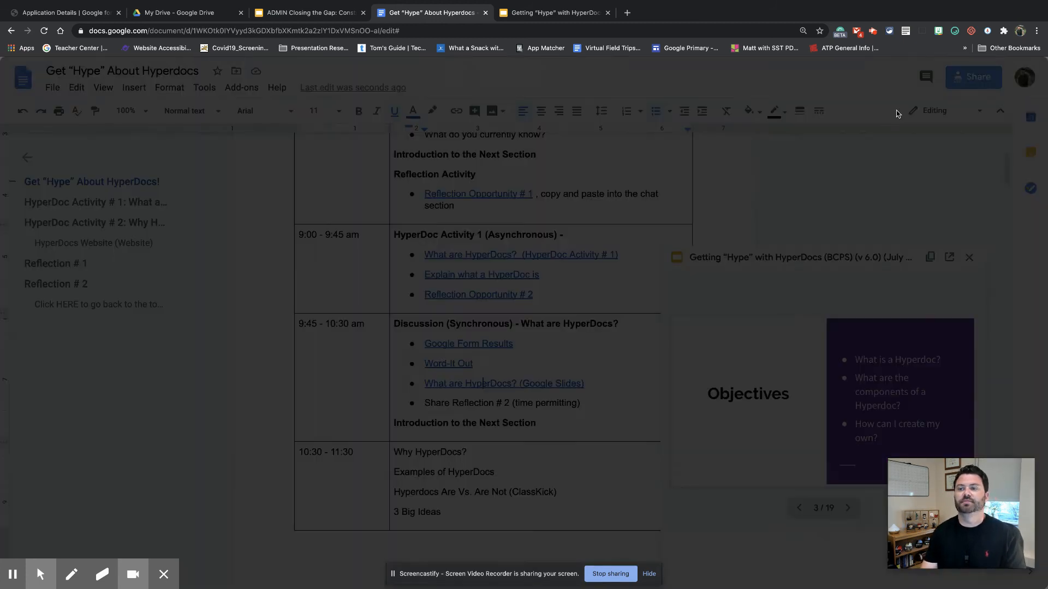
left_click(683, 421)
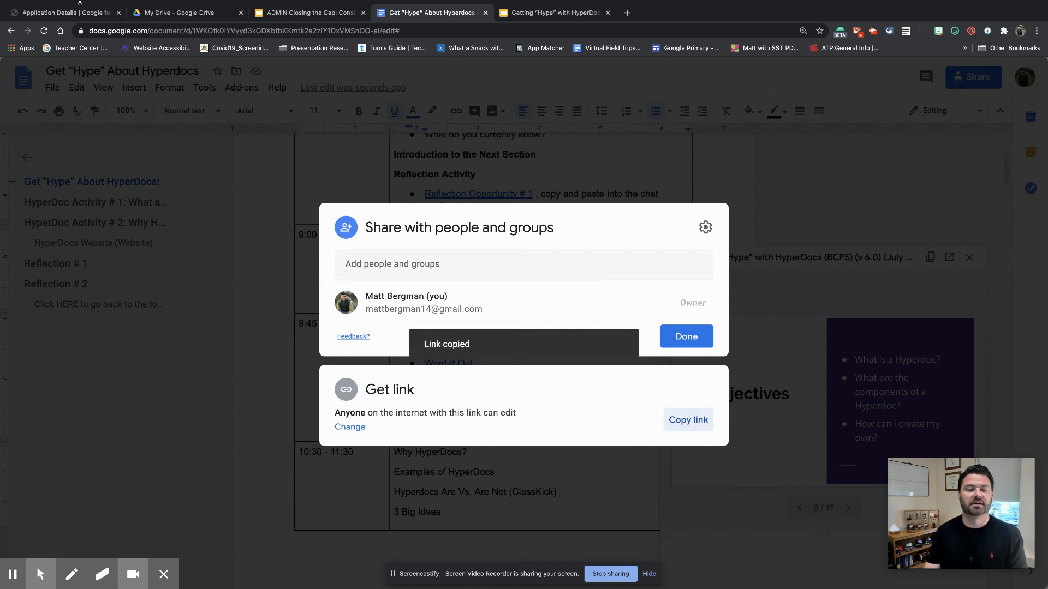
left_click(70, 6)
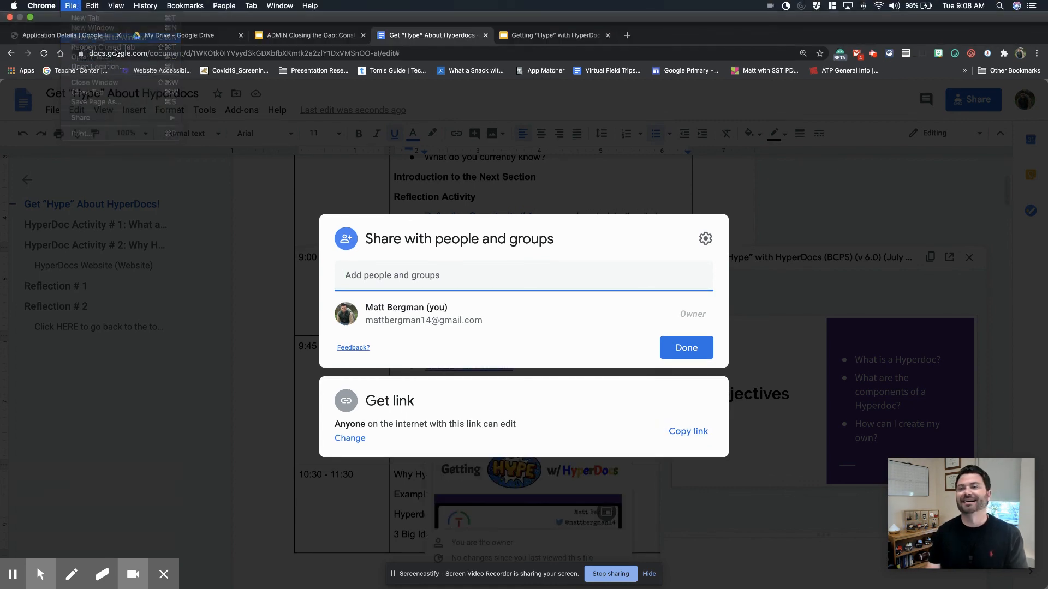
left_click(112, 38)
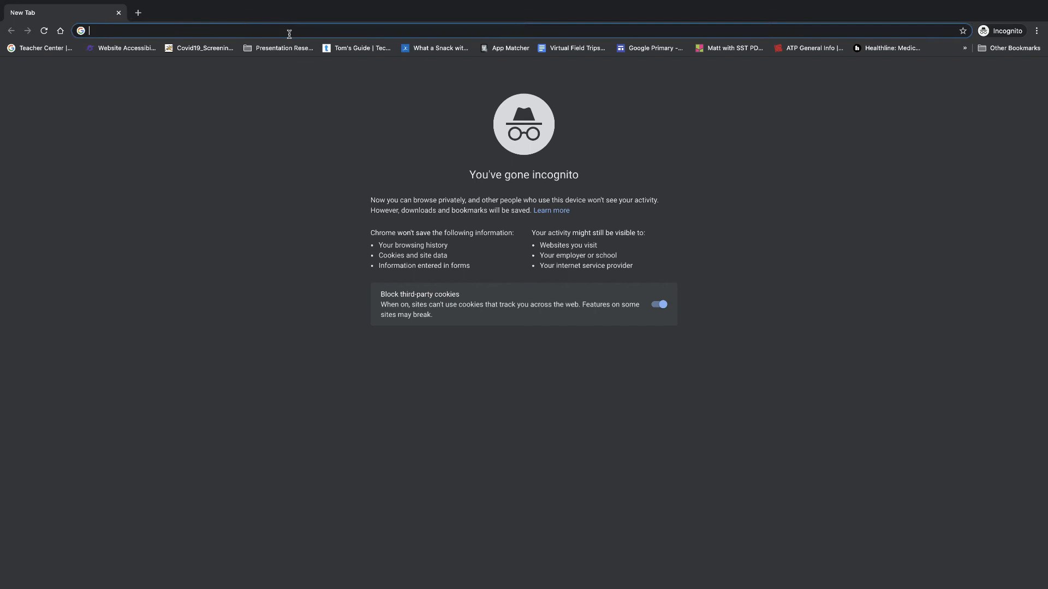
key("super+v")
key("Return")
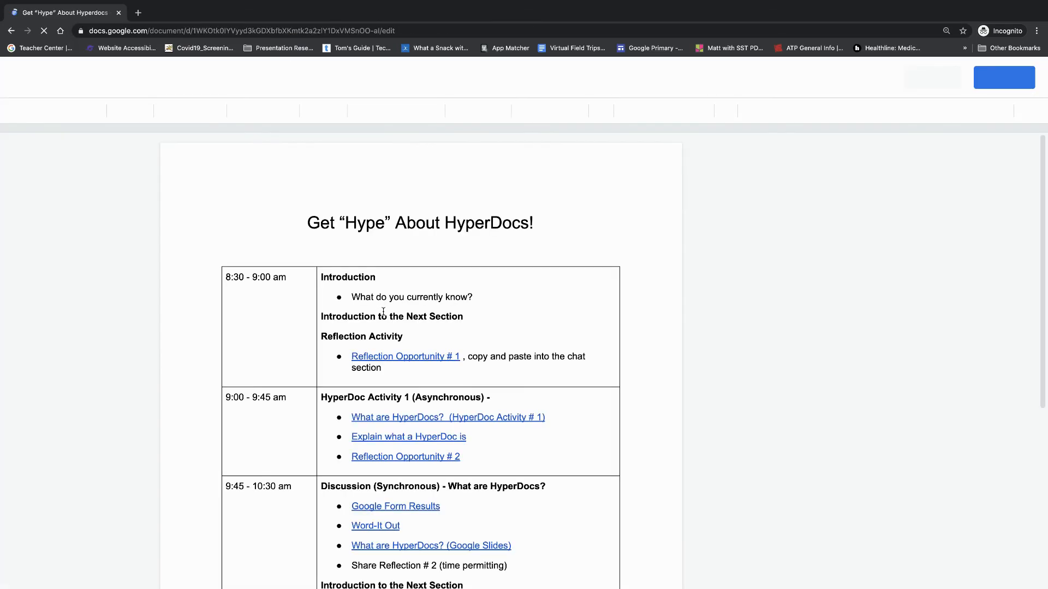
- Bring up the link details of the "What are HyperDocs? (Google Slides)" bullet in the 9:45 - 10:30 am agenda row
scroll(400, 345, "down", 2)
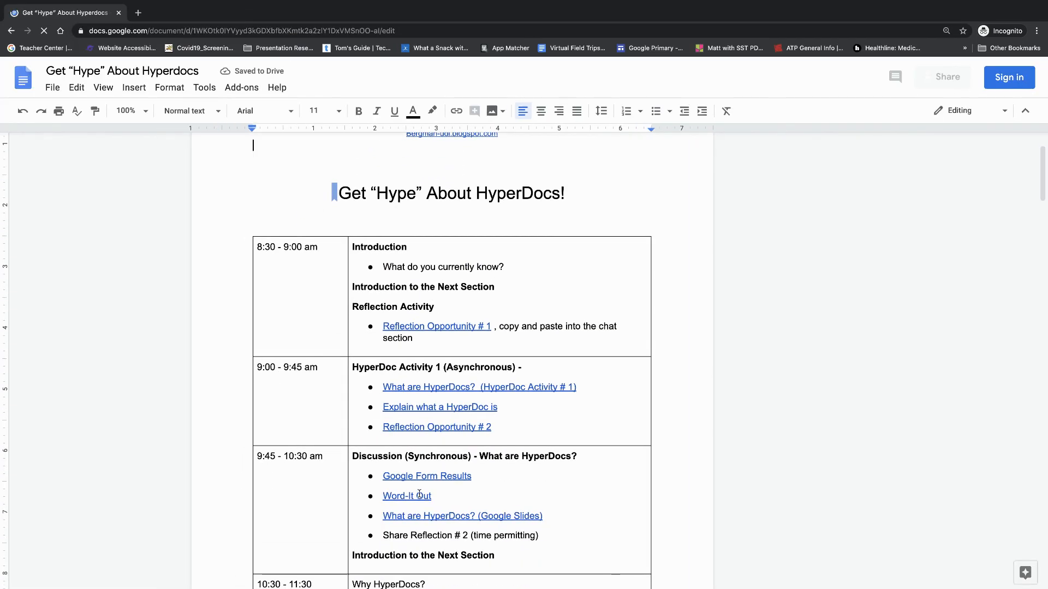
left_click(485, 501)
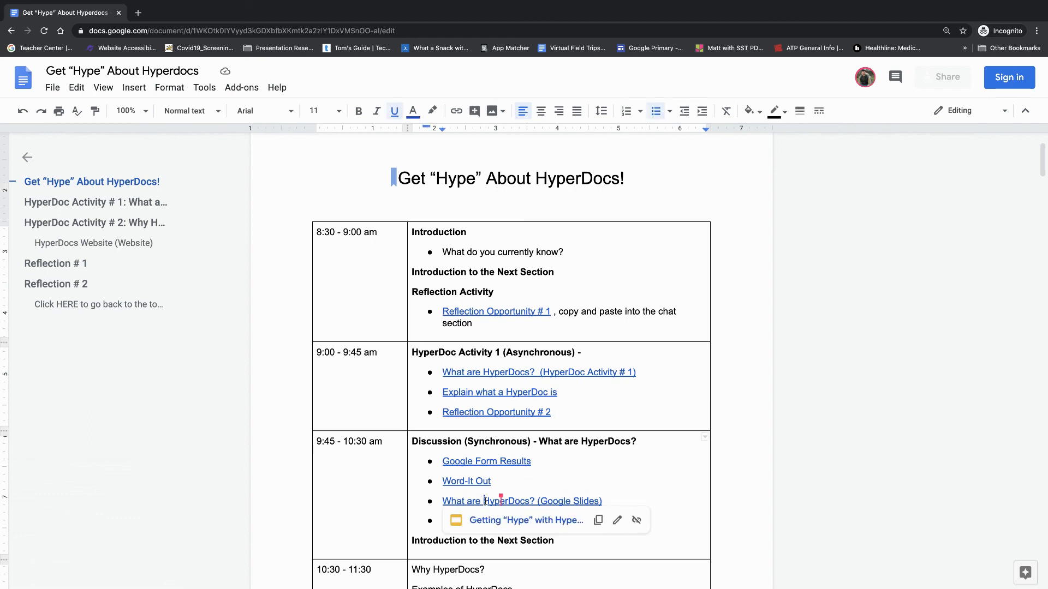